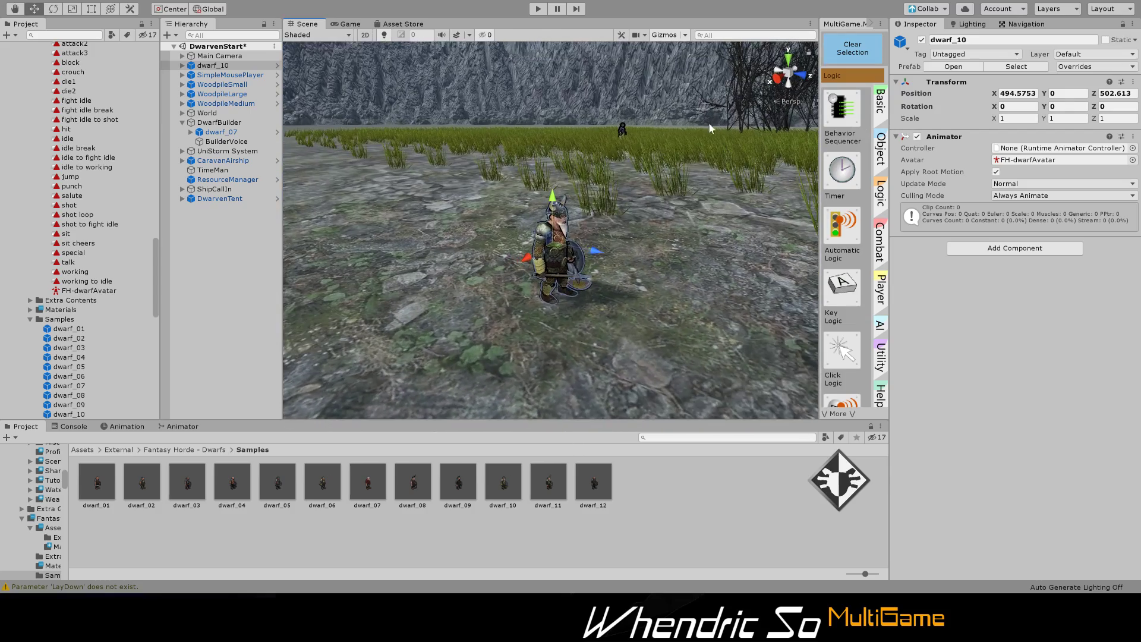
Add the MultiGame AI Navigation components to dwarf_10 and assign DwarfBuilder as its Animator controller.
left_click(882, 102)
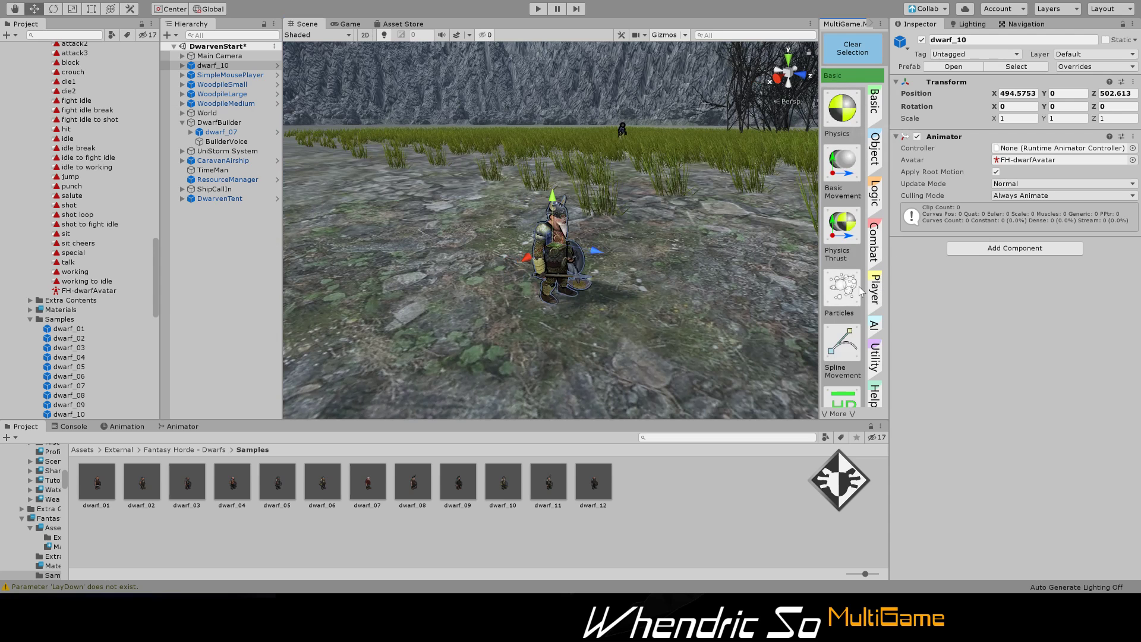
scroll(553, 244, "up", 3)
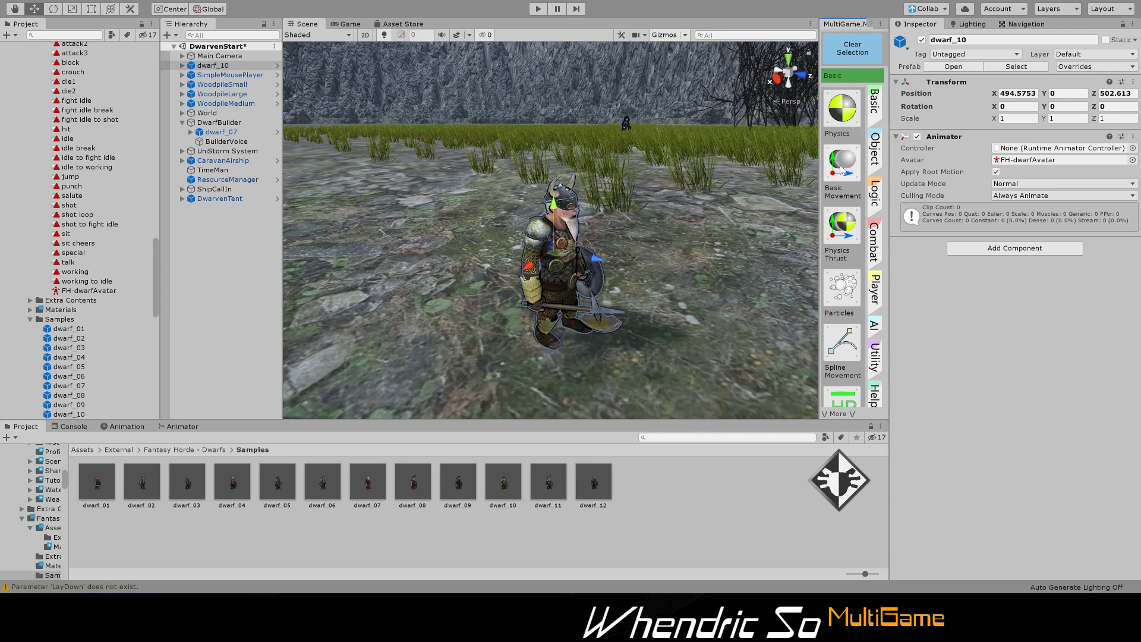
left_click(876, 328)
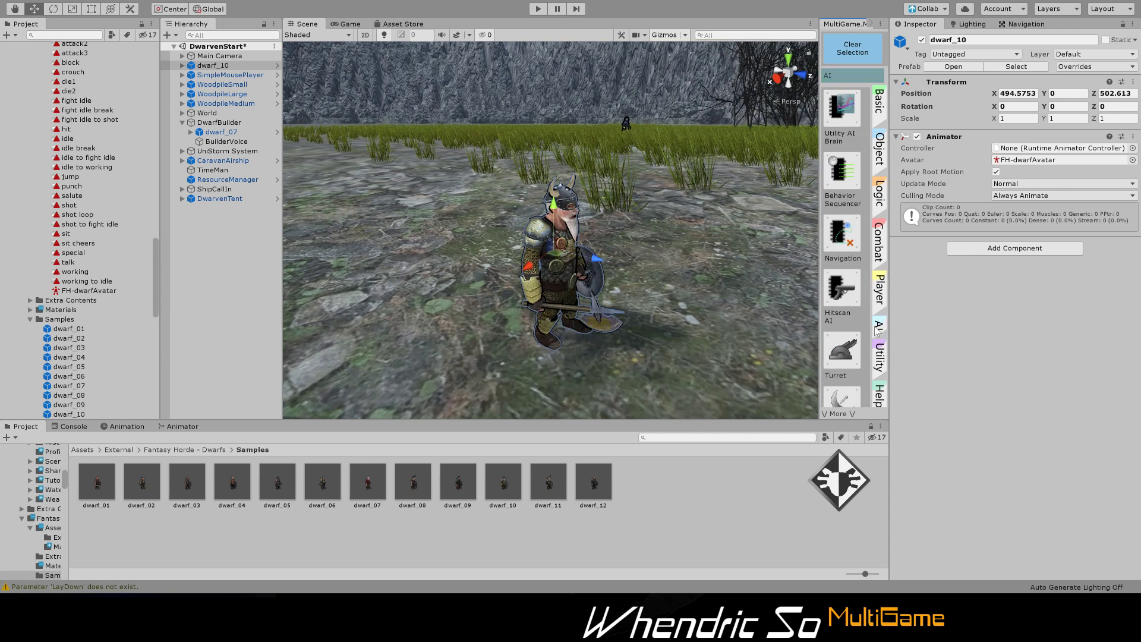
left_click(843, 233)
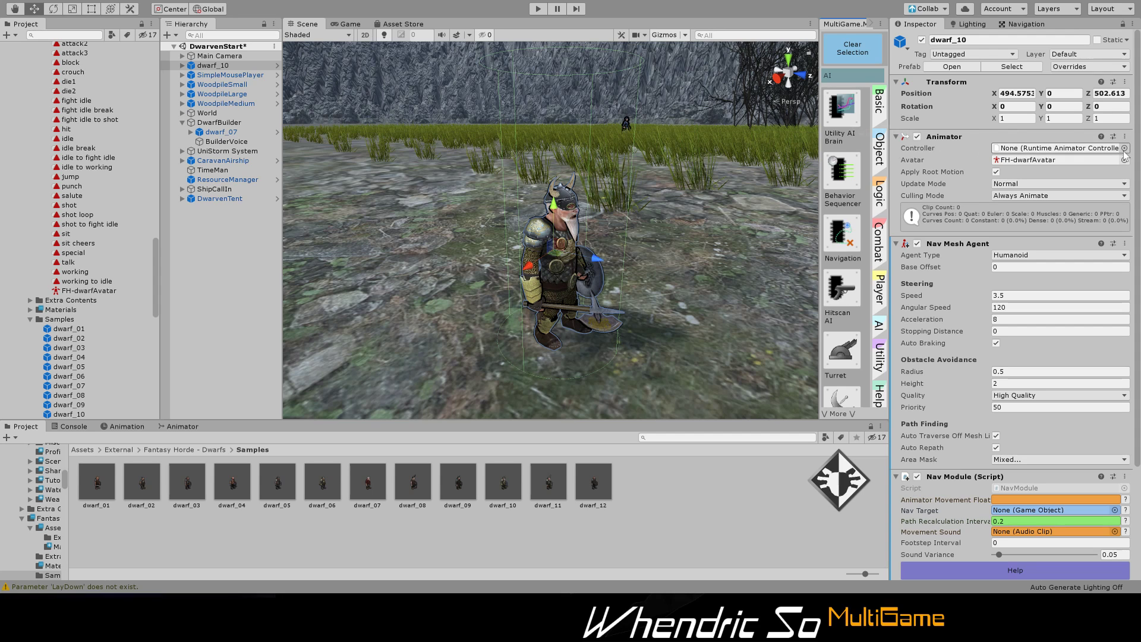
left_click(1001, 149)
double_click(128, 99)
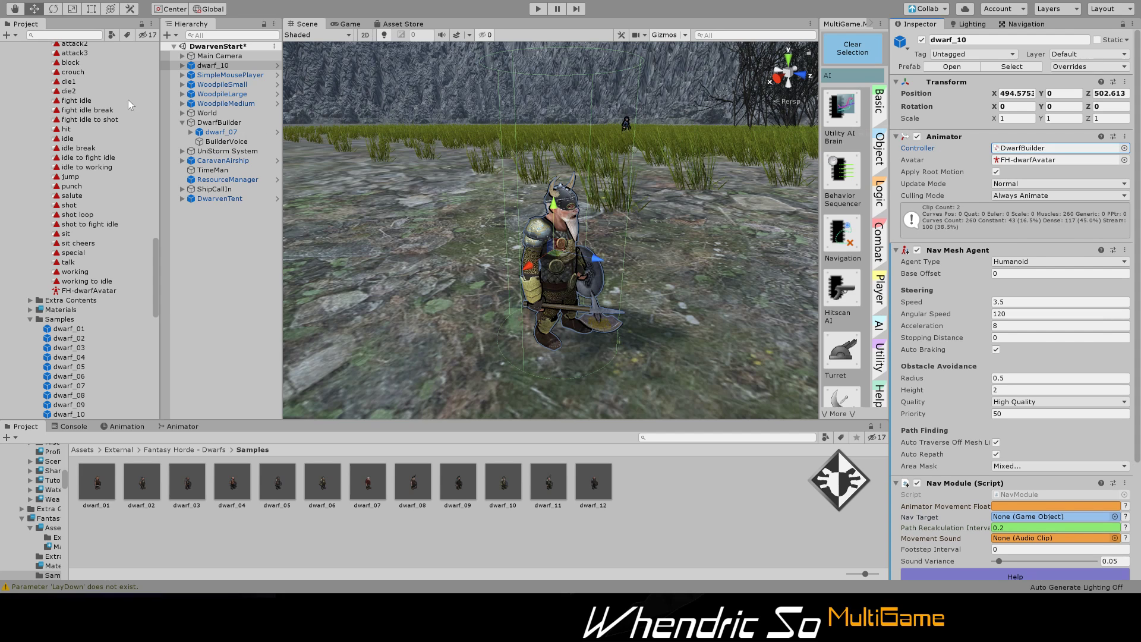
Examine the Walk parameter and the conditions on both transitions between Idle and walk in the DwarfBuilder controller.
left_click(173, 426)
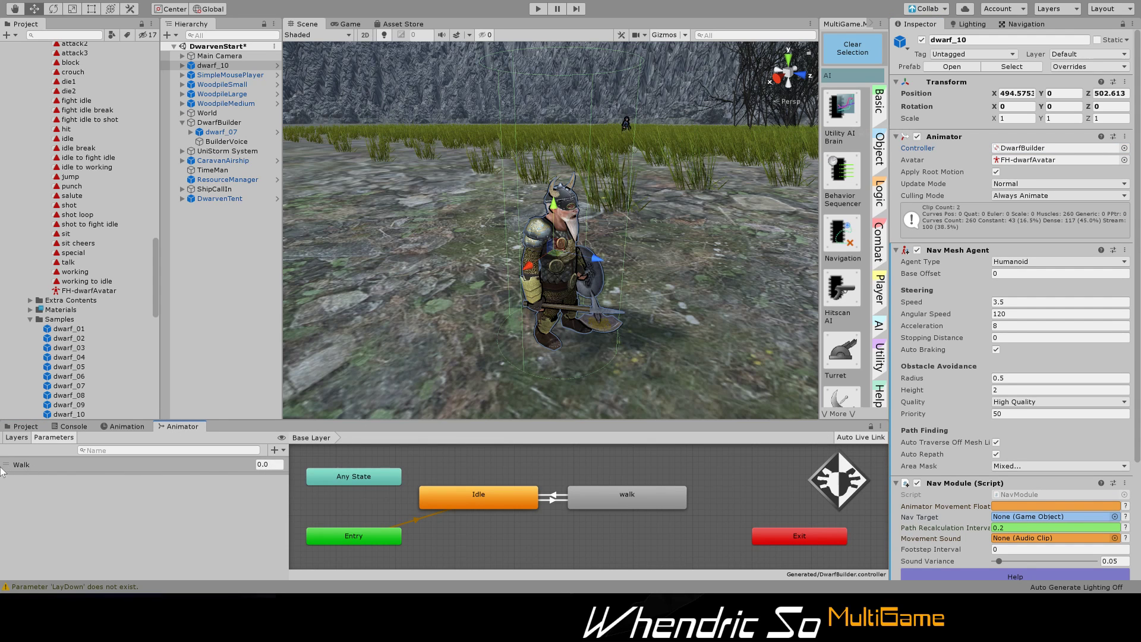
left_click(553, 501)
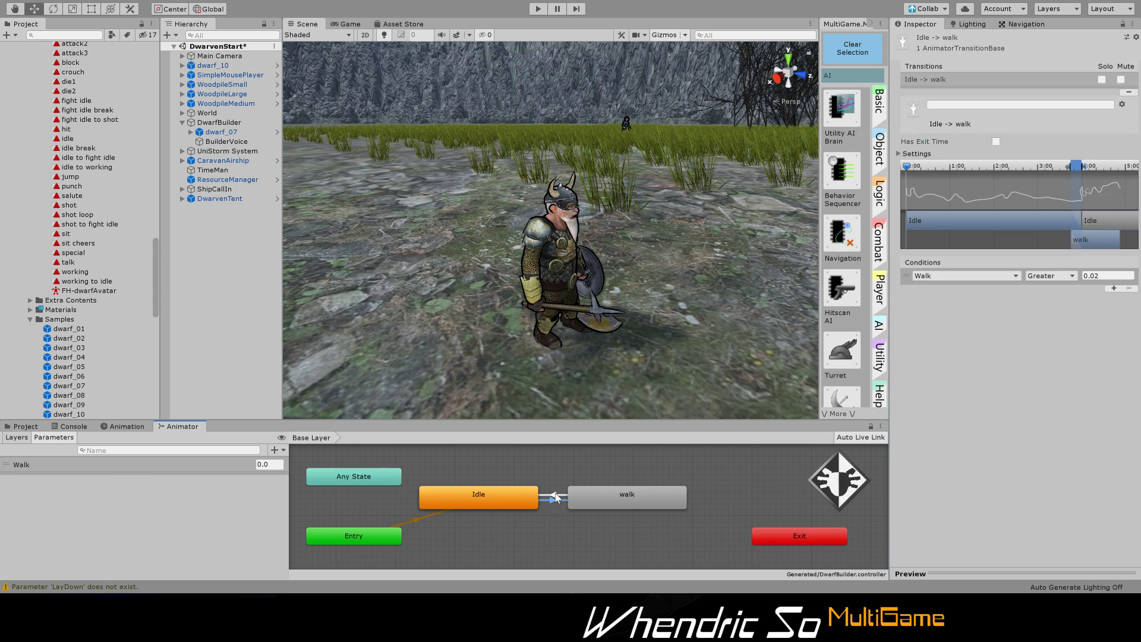
left_click(556, 495)
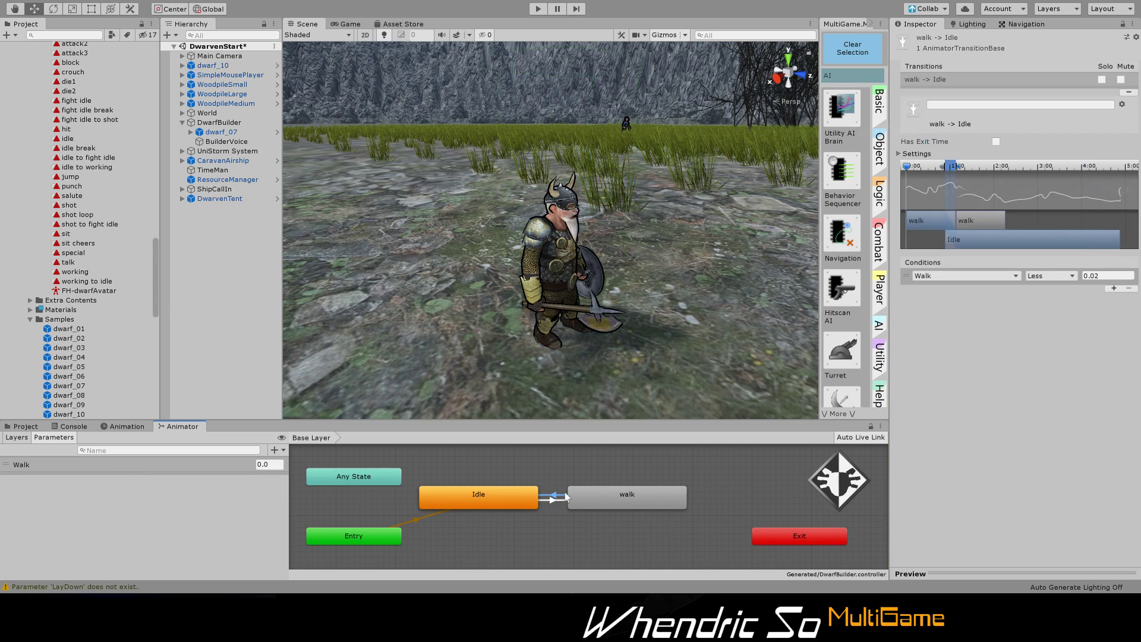
left_click(643, 463)
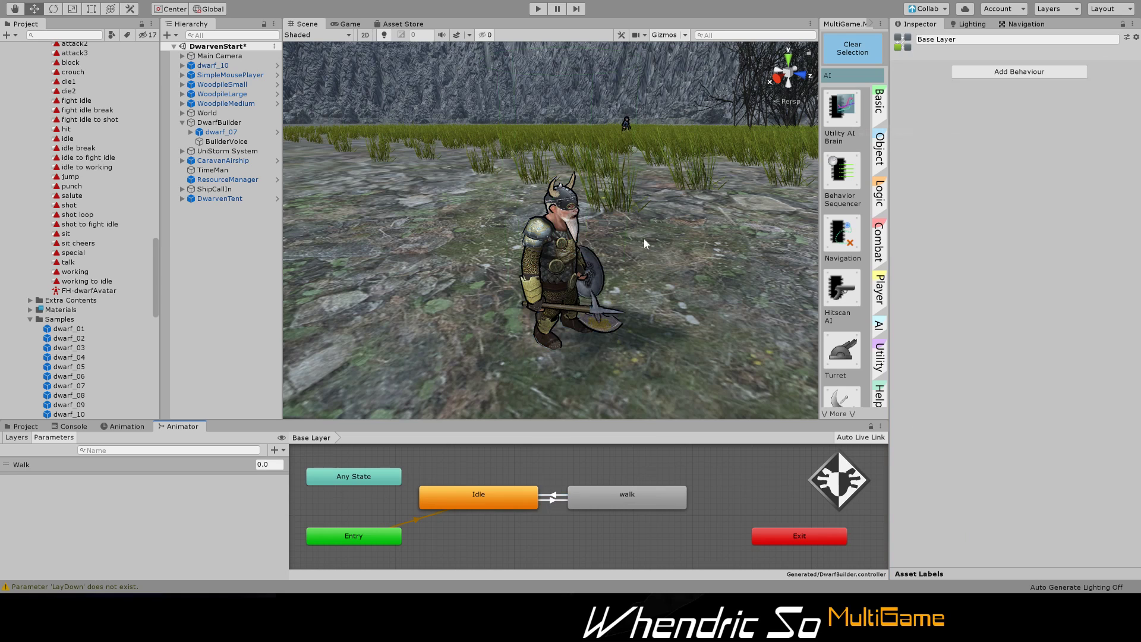
Set the Animator Movement Float of dwarf_10's Nav Module to Walk.
left_click(221, 66)
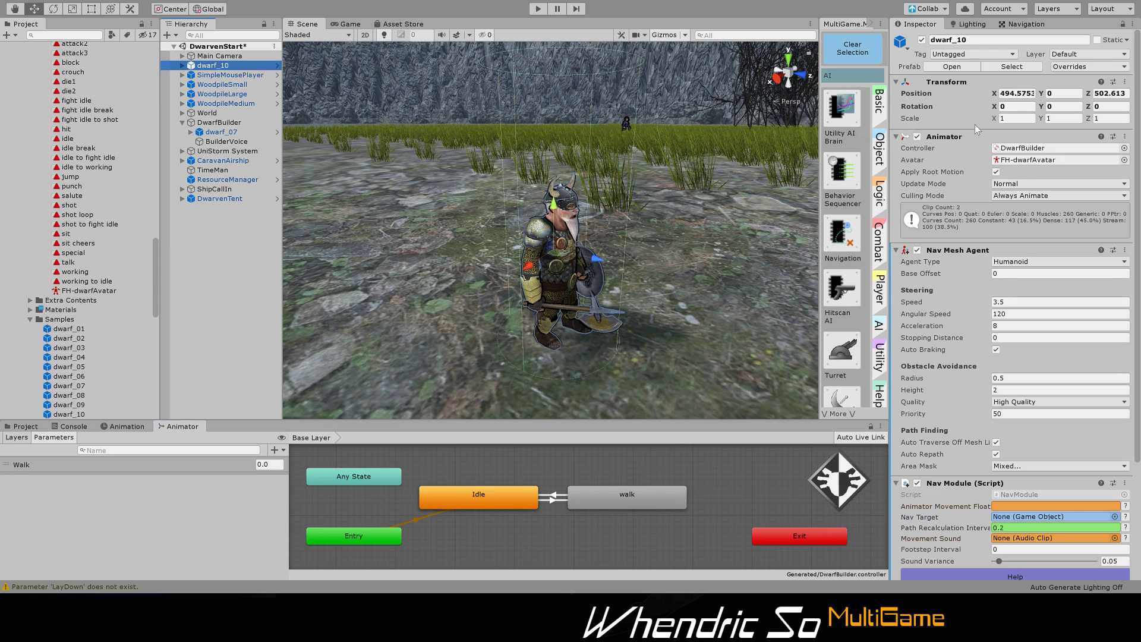
left_click(959, 137)
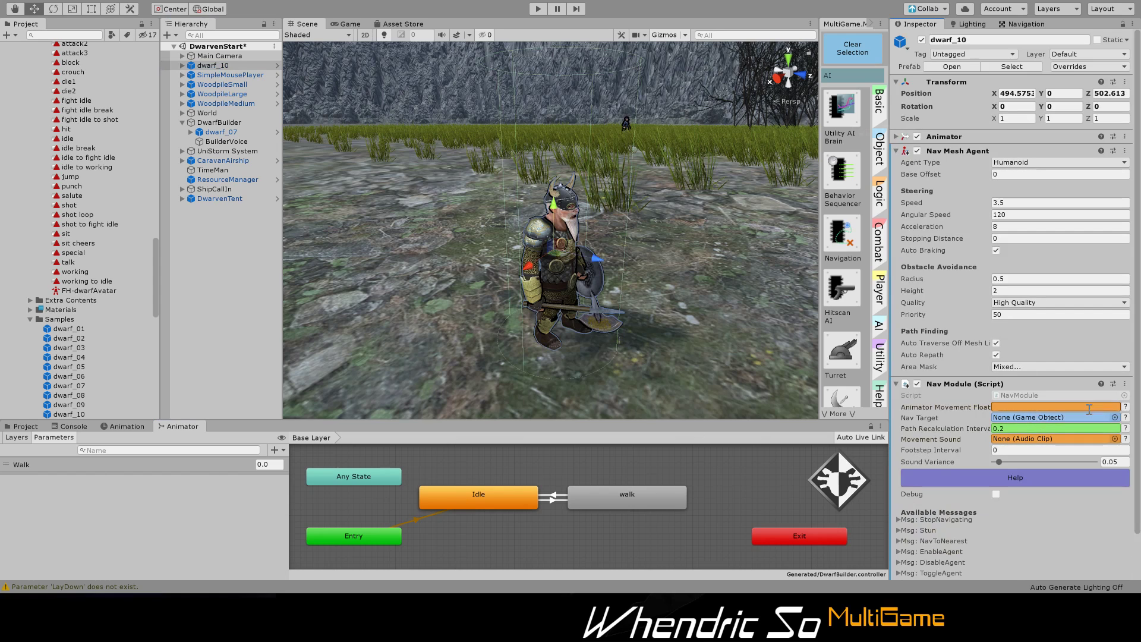
left_click(1010, 407)
type("Walk")
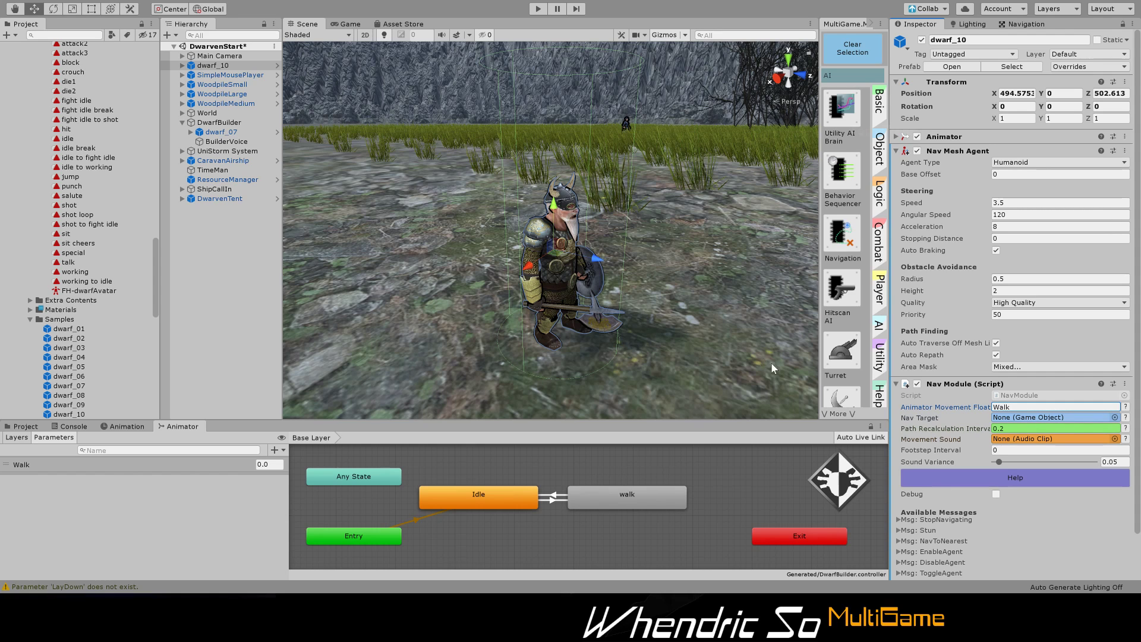
Assign the FOOTSTEP Leather Wood audio clip as the Movement Sound of dwarf_10's Nav Module.
scroll(981, 375, "down", 3)
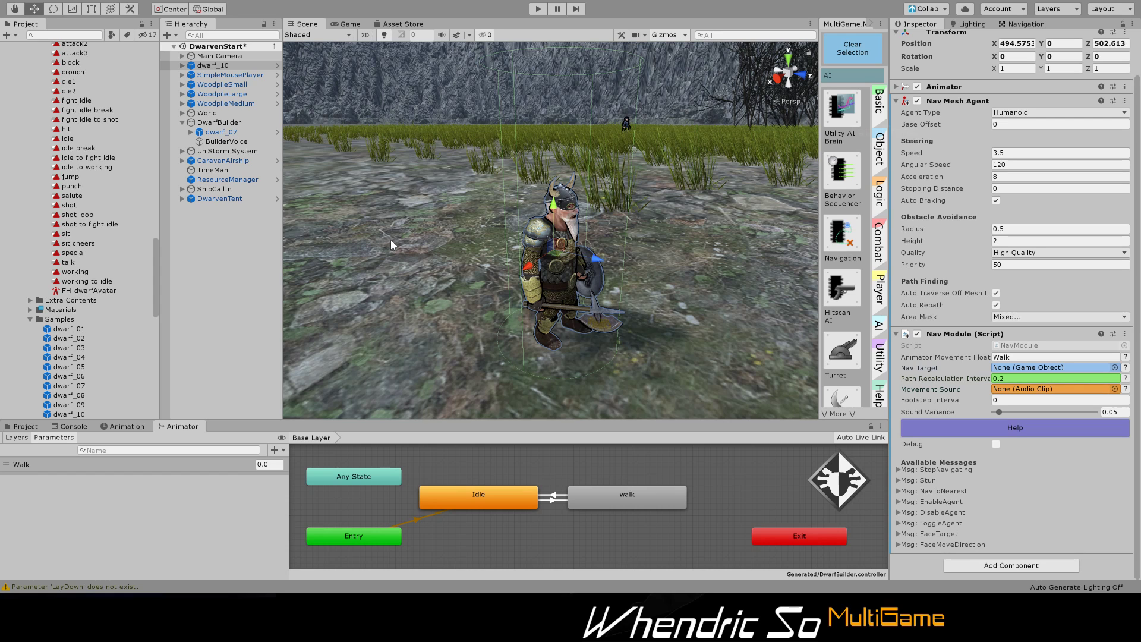
double_click(401, 117)
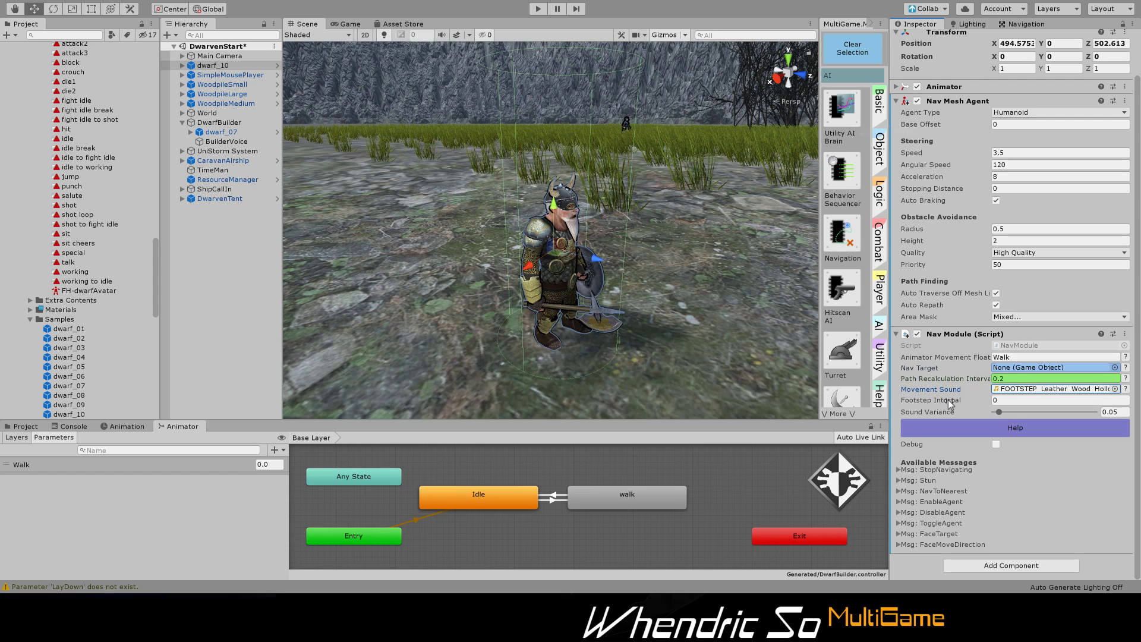
left_click_drag(949, 400, 961, 399)
key("ctrl+z")
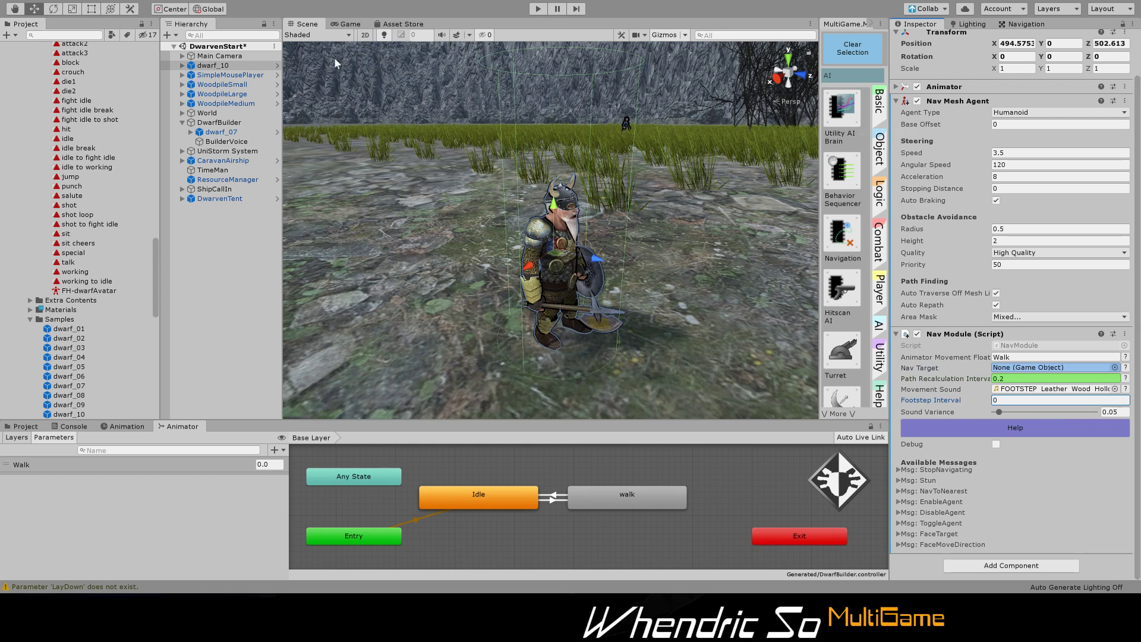
Look over DwarfBuilder's Utility Module directives and read the NavToNearest message description in dwarf_10's Nav Module.
left_click(232, 123)
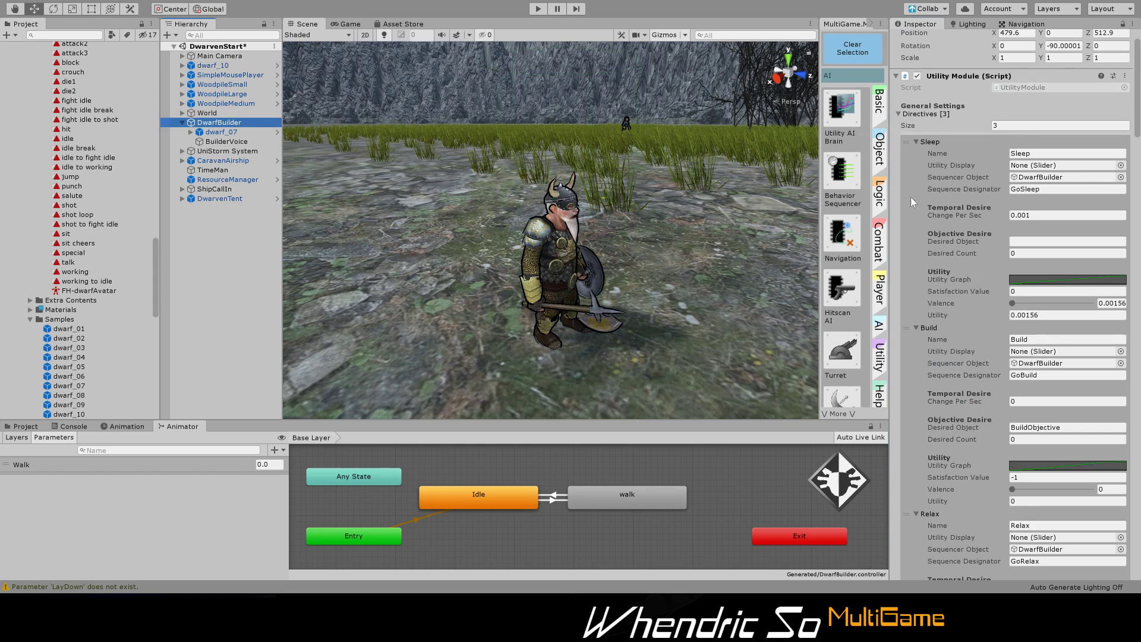
left_click(234, 67)
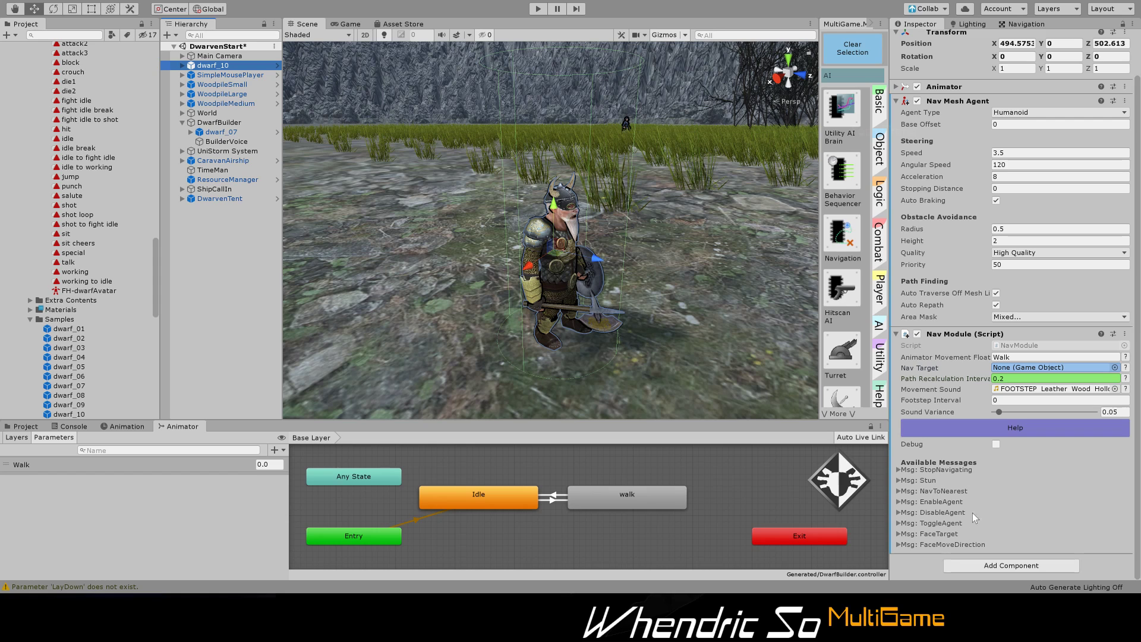
left_click(909, 490)
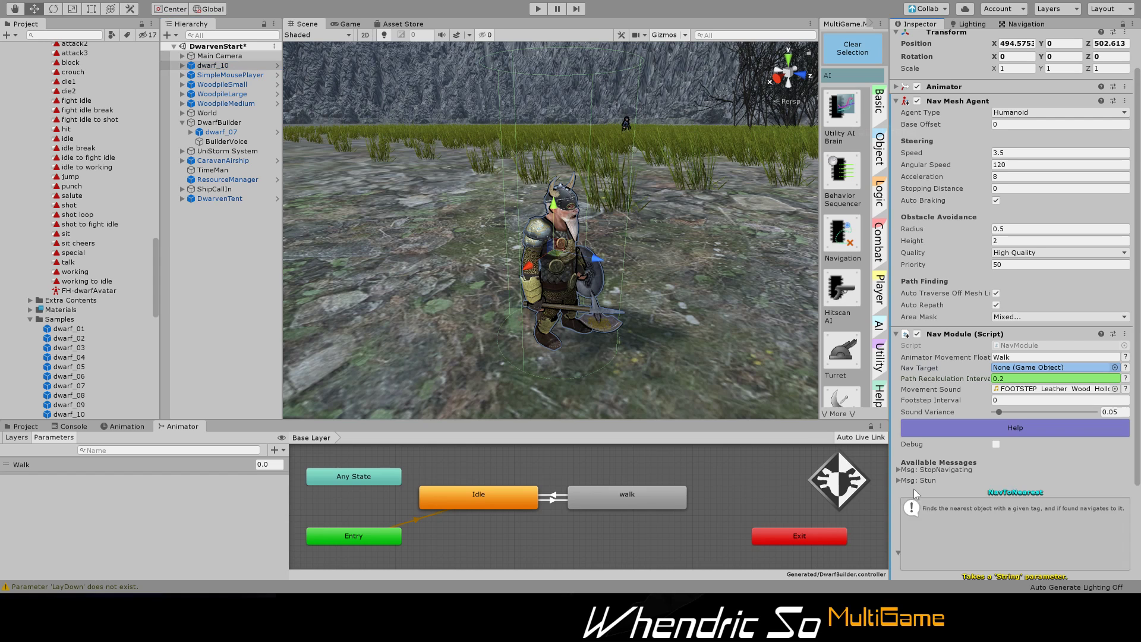
scroll(963, 494, "down", 3)
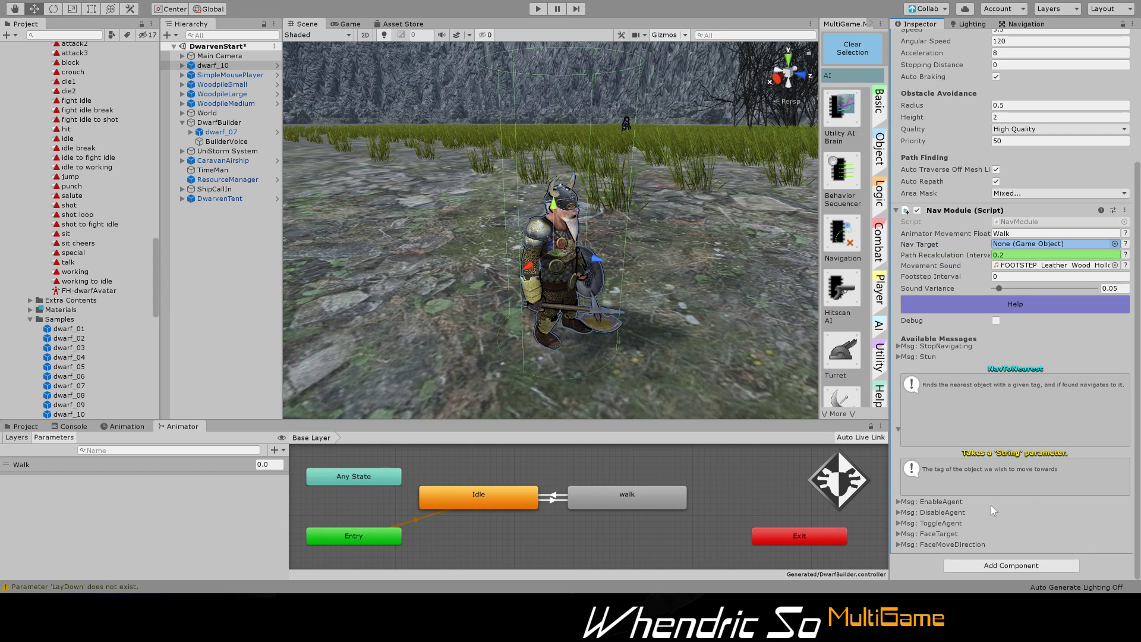
Add a MultiGame Key Logic component to dwarf_10 and set its key to H.
left_click(883, 186)
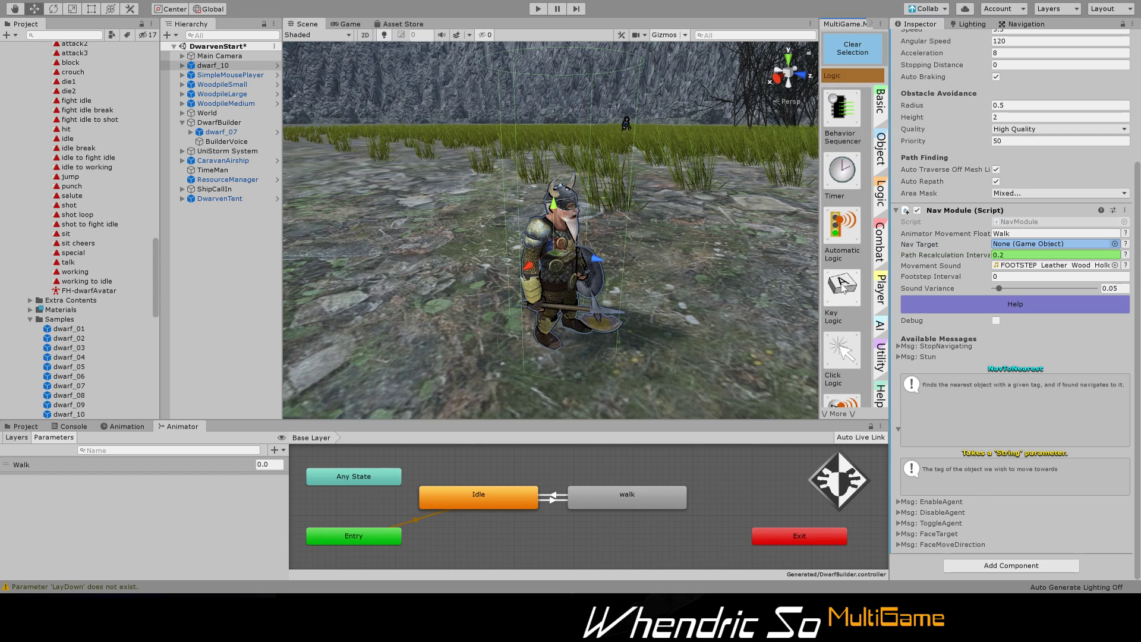
left_click(843, 288)
scroll(987, 317, "down", 5)
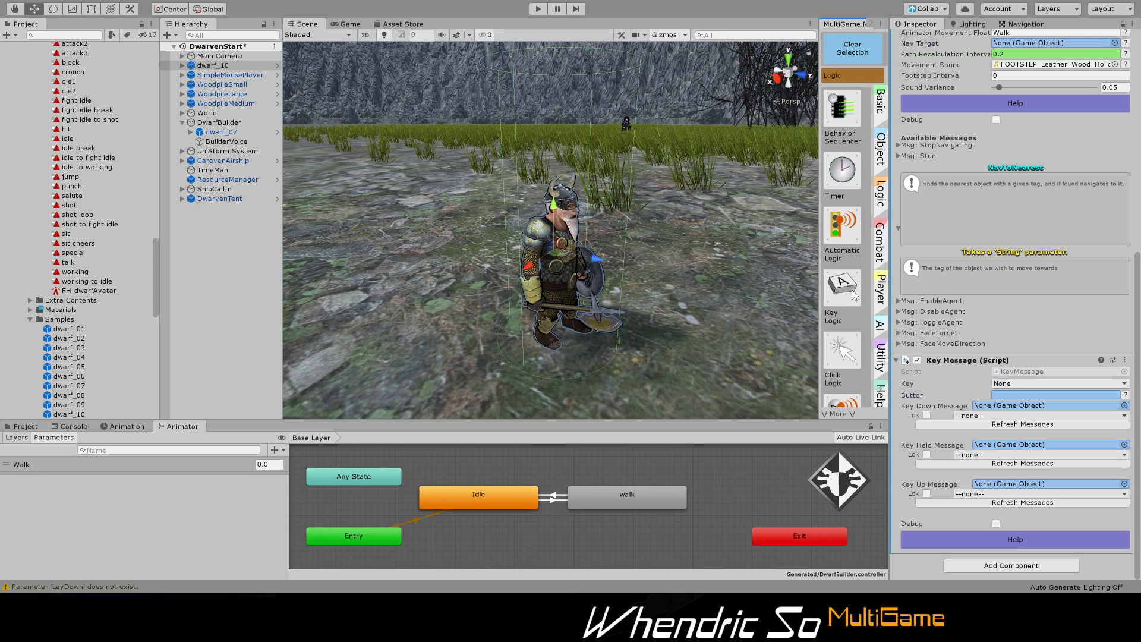
left_click(766, 356)
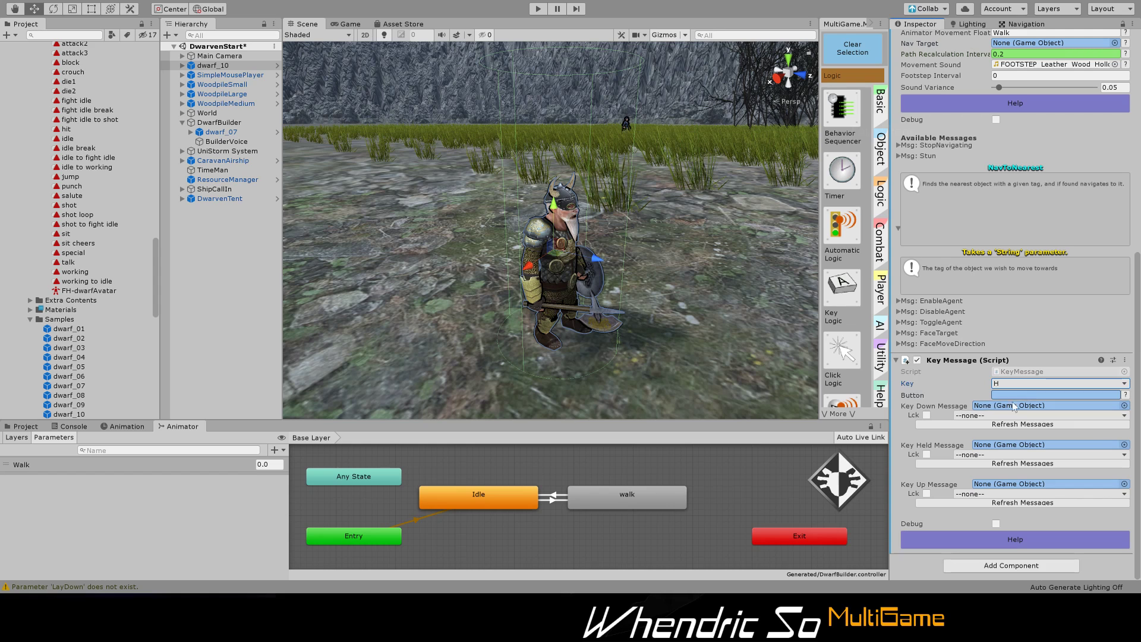
Set the Key Down Message to a locked NavToNearest with parameter Player and Parameter Mode String.
left_click(1002, 458)
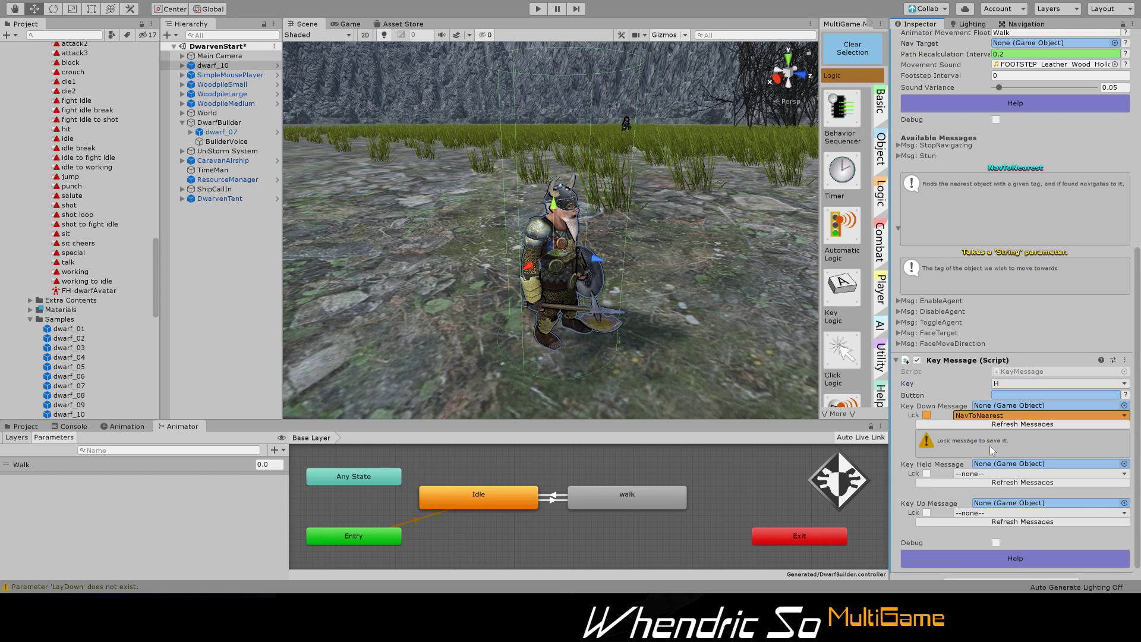
left_click(927, 416)
left_click(1049, 435)
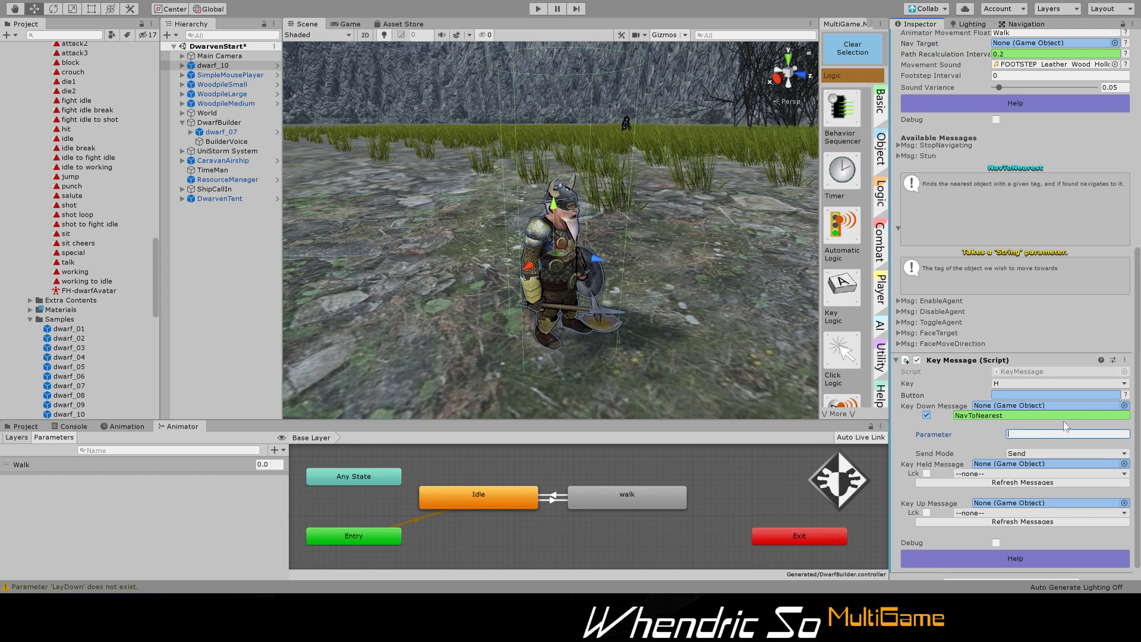
type("Player")
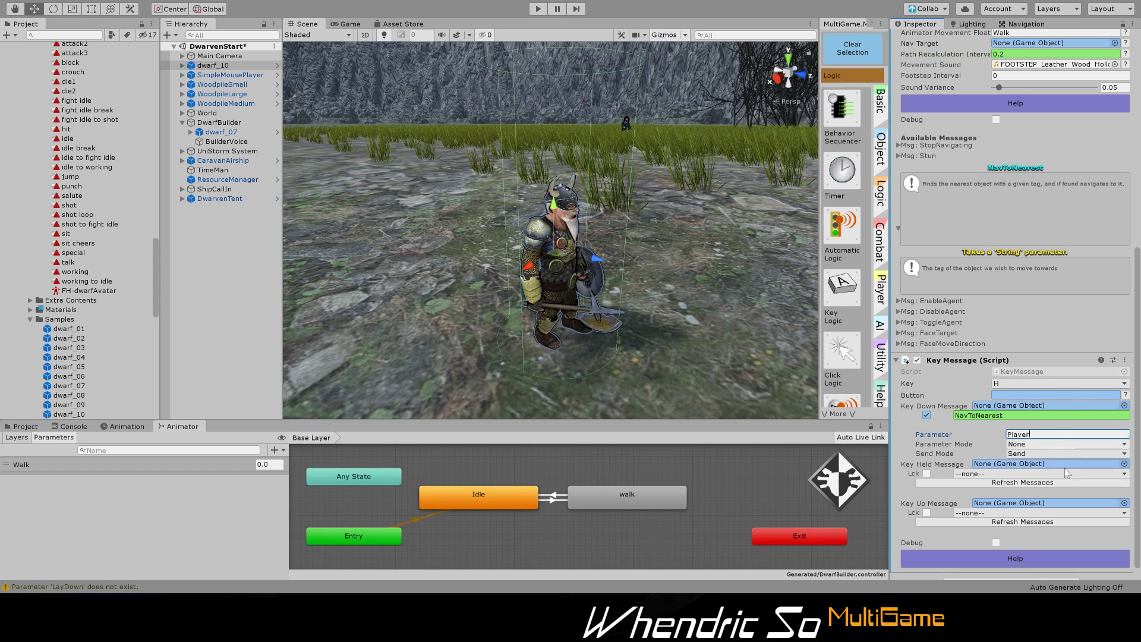
left_click(1036, 498)
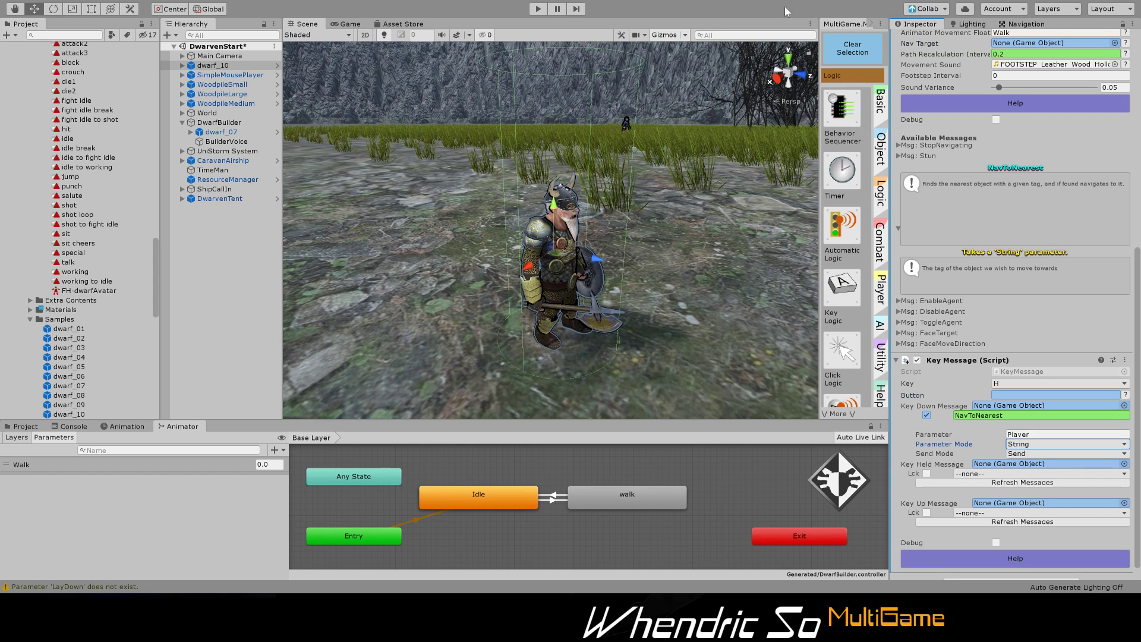
Clear the selection, run the scene to test dwarf_10's navigation to the player, and exit play mode.
left_click(848, 49)
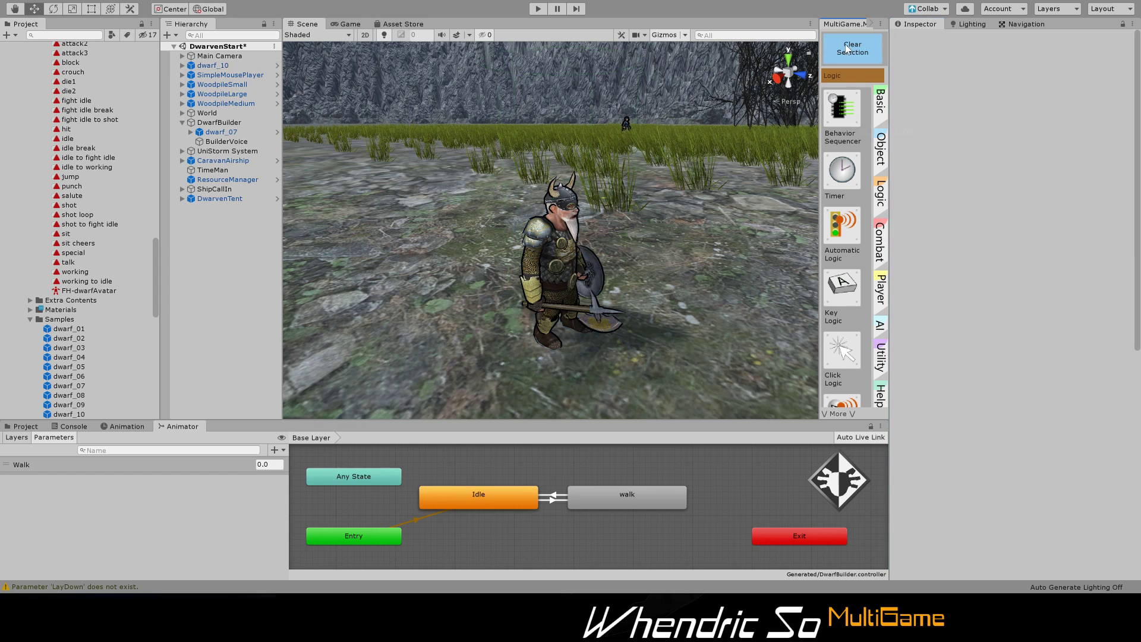
left_click(540, 10)
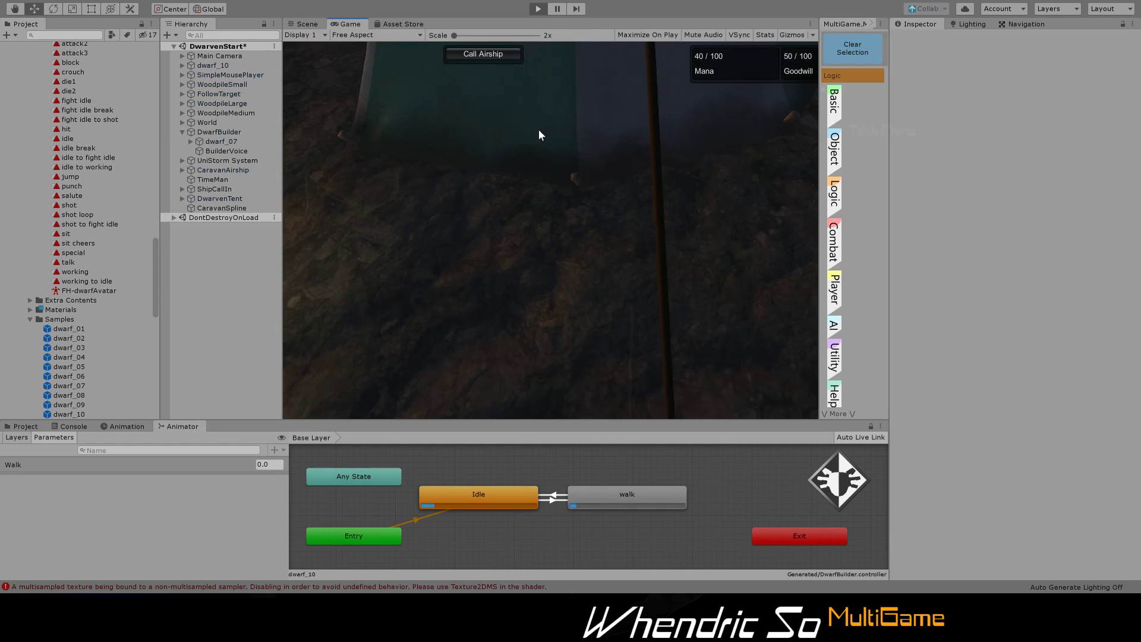
left_click(598, 113)
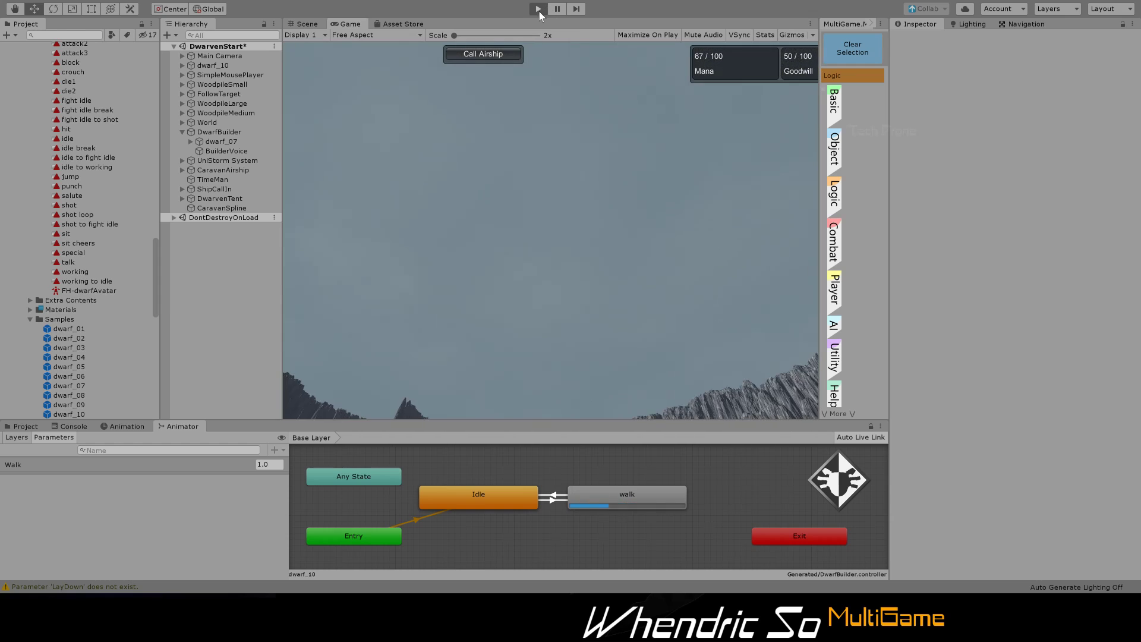
left_click(539, 9)
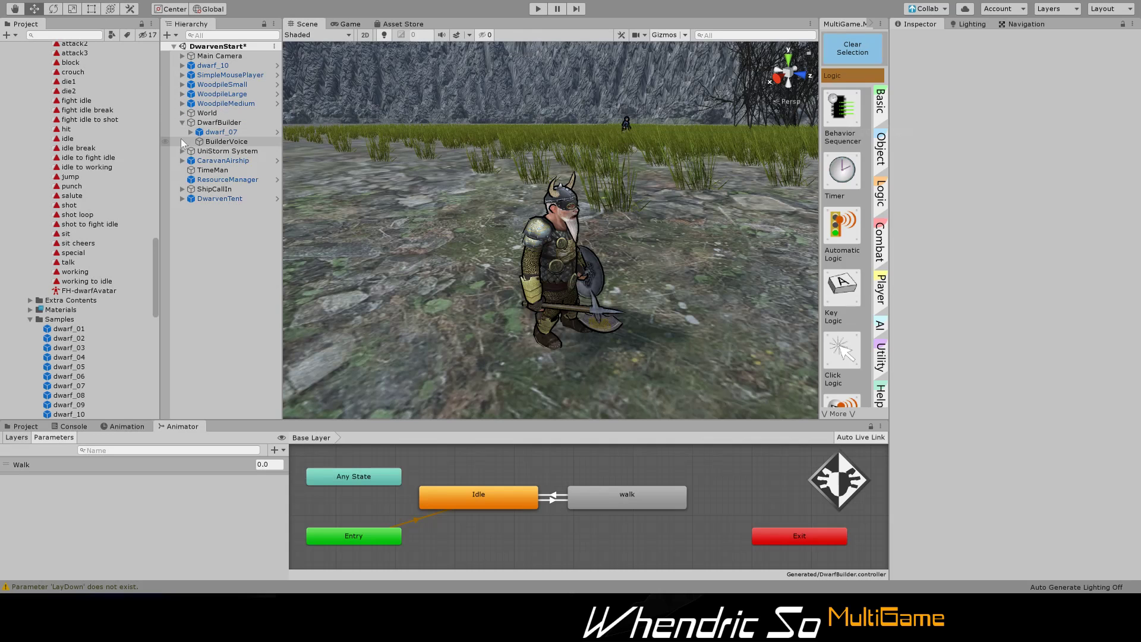
Inspect SimpleMousePlayer's Nav Mesh Agent, Nav Module and Key Message settings with the character framed in the scene.
left_click(183, 76)
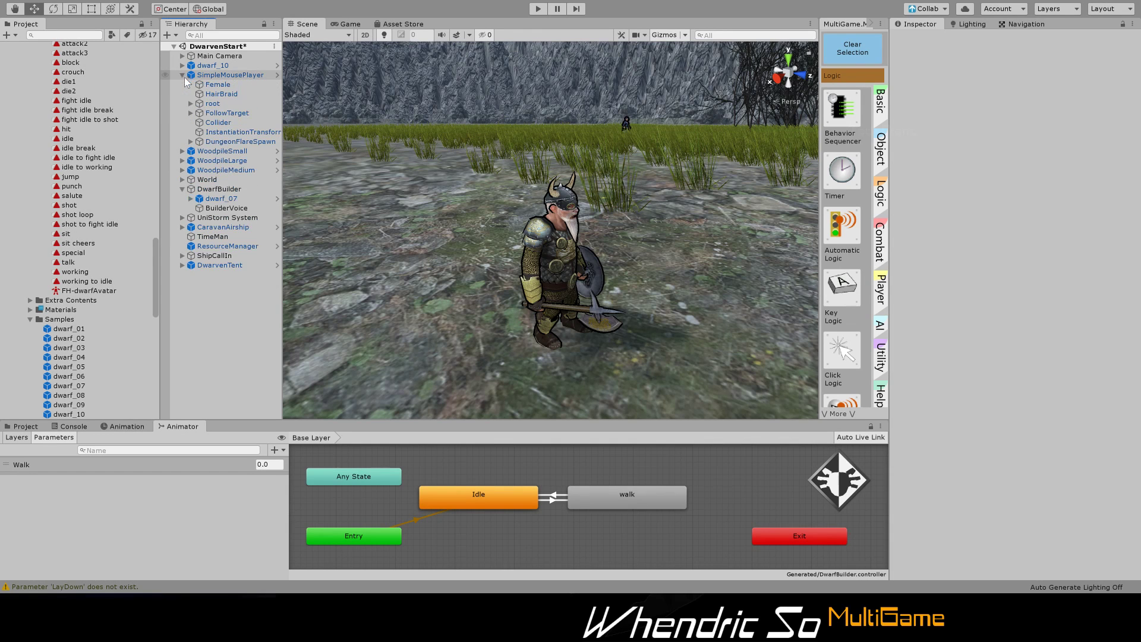
left_click(208, 75)
key("f")
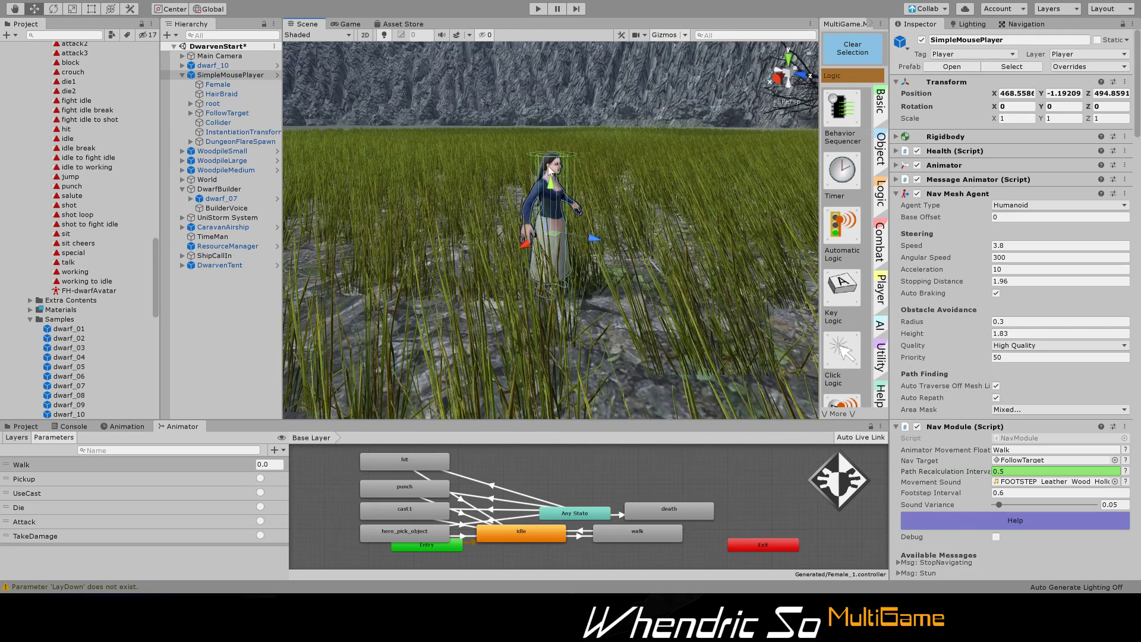
left_click_drag(660, 132, 613, 179, "alt")
scroll(612, 260, "up", 6)
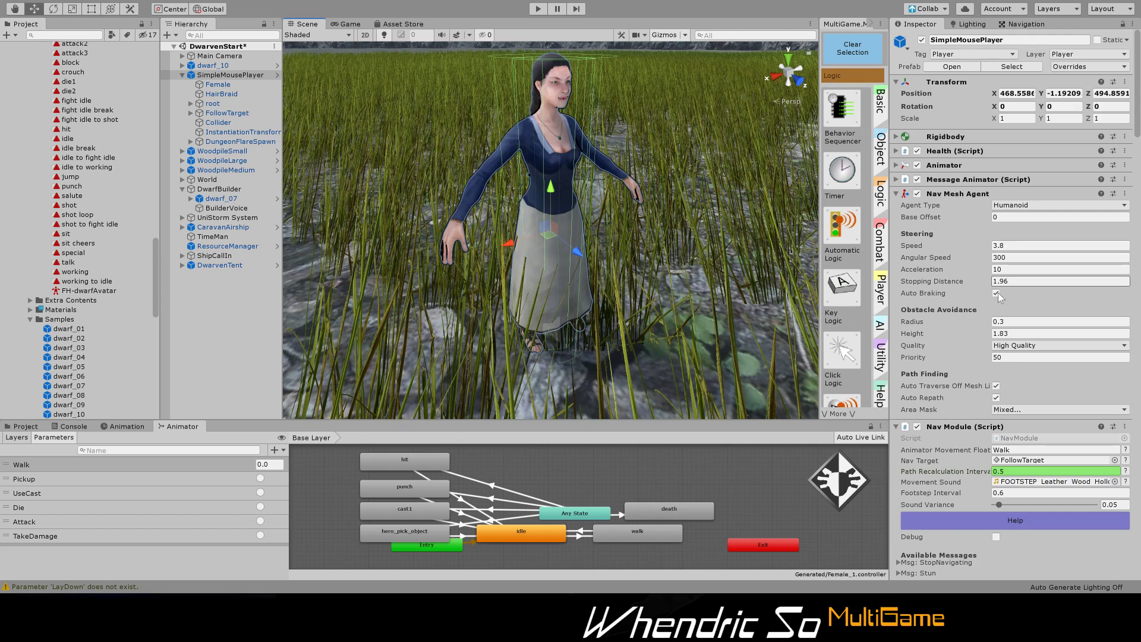
scroll(997, 295, "down", 3)
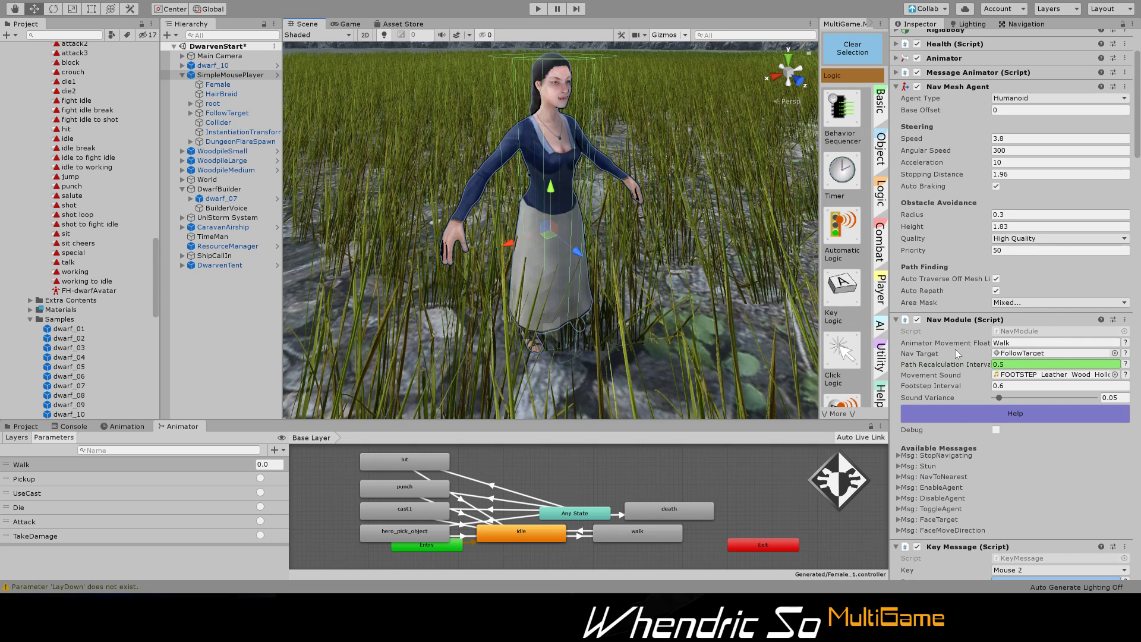
scroll(952, 413, "down", 3)
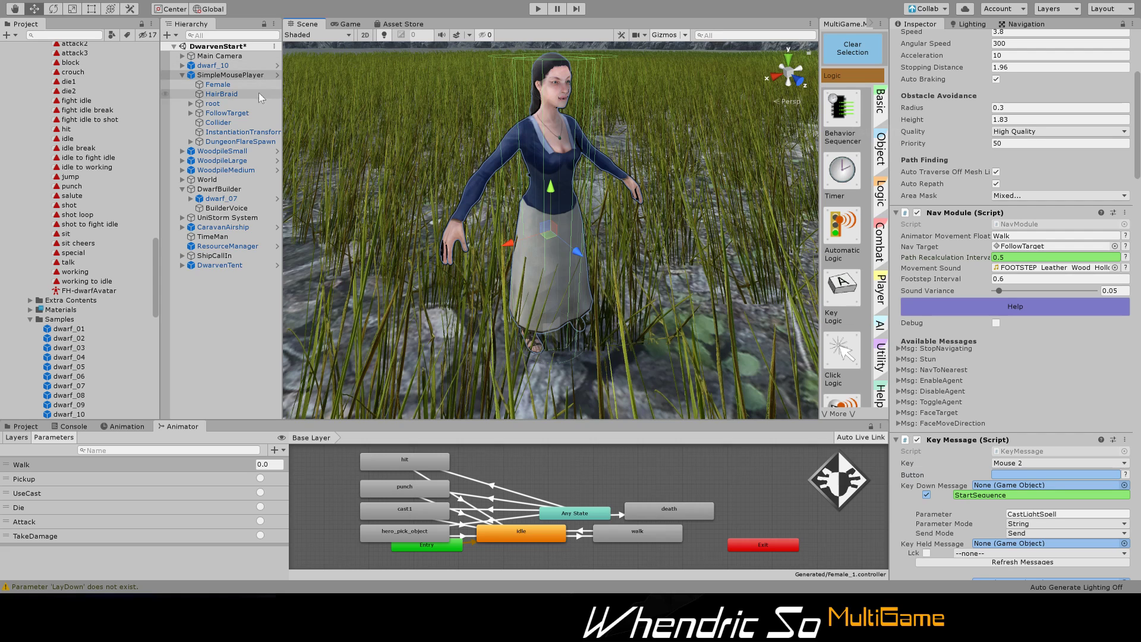
Examine the Key Message and Message Spawner components on SimpleMousePlayer's FollowTarget child.
left_click(224, 113)
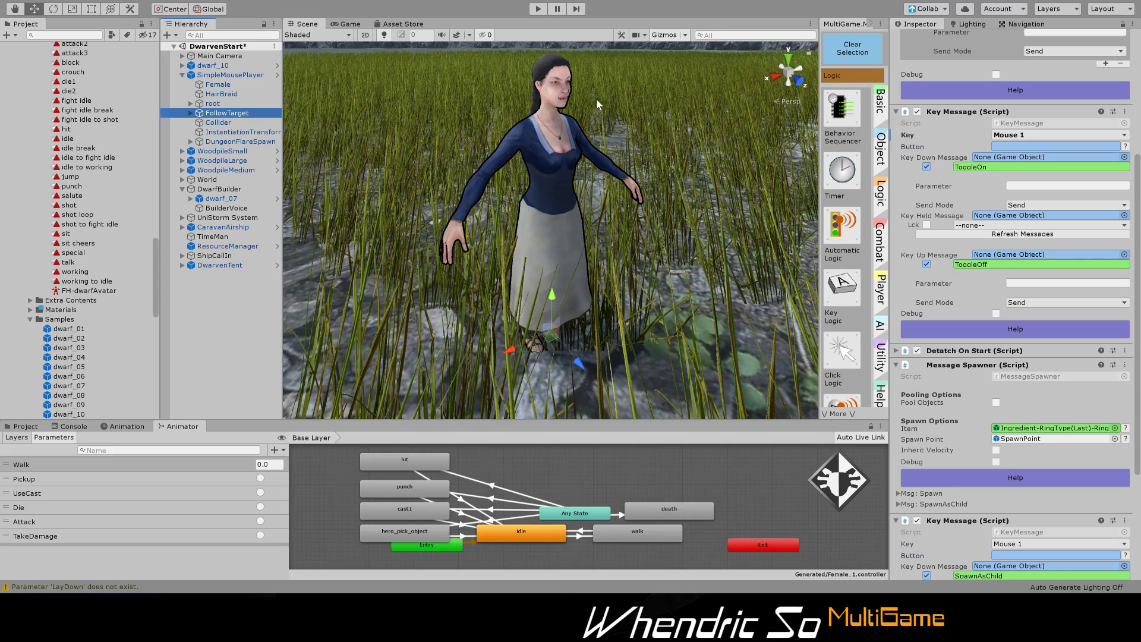
right_click_drag(601, 101, 522, 117)
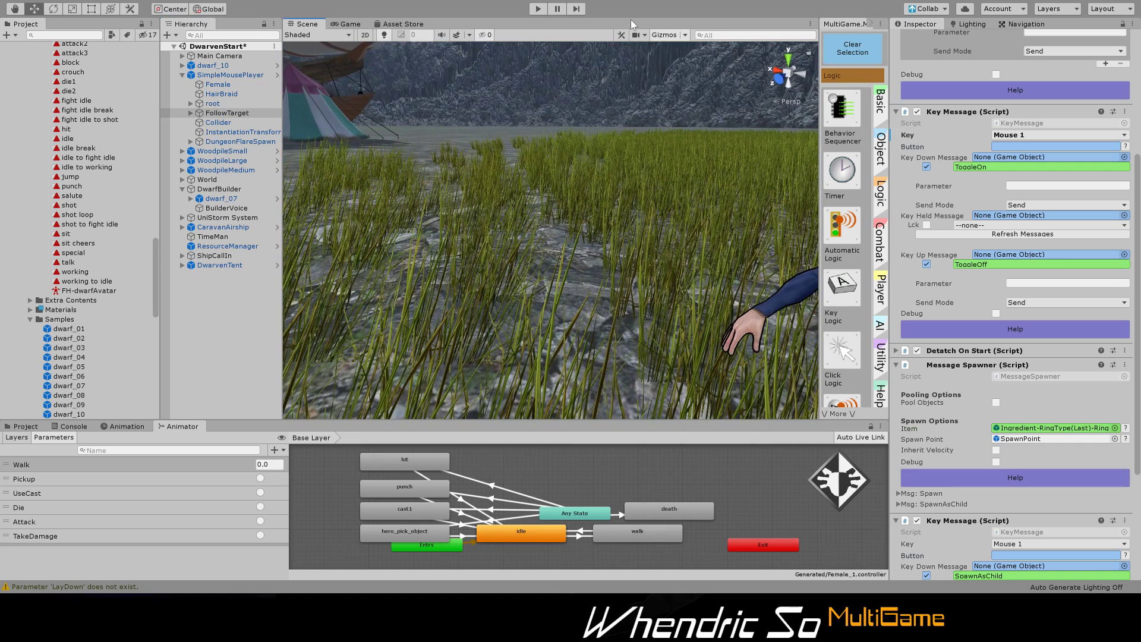
right_click_drag(449, 107, 514, 214)
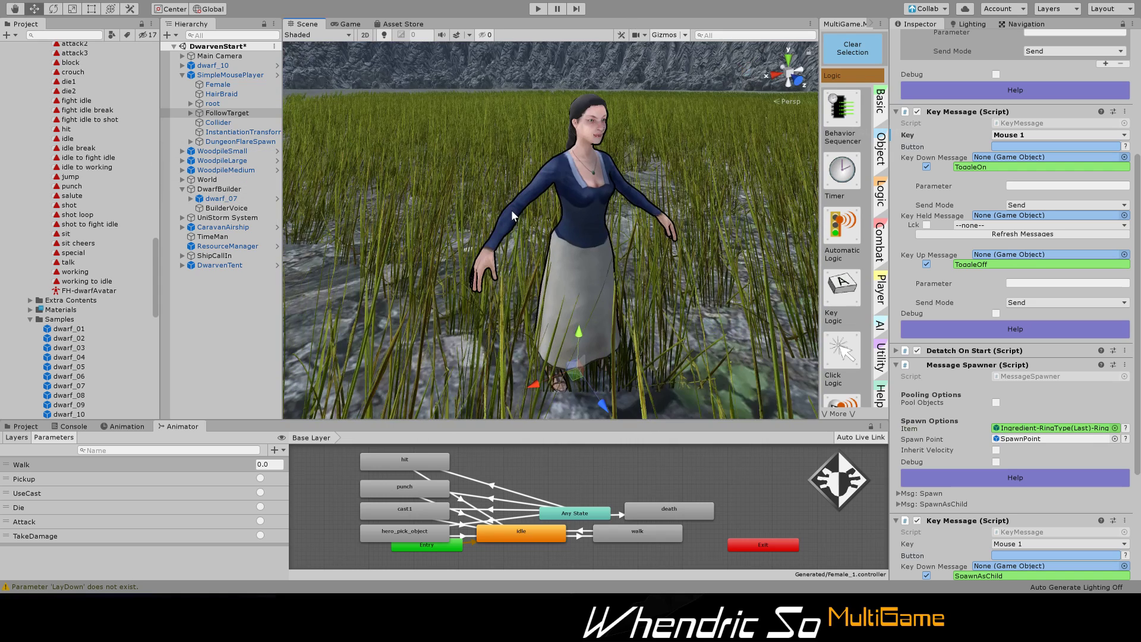